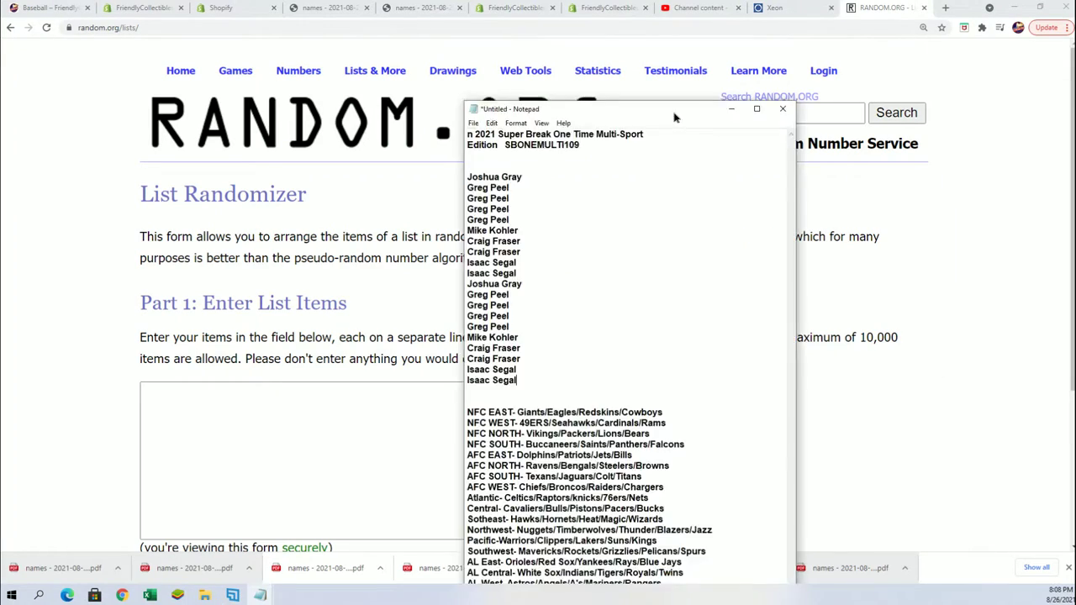
Move the Notepad list of owner names and divisions up and to the right, beside the browser
drag(675, 115, 783, 61)
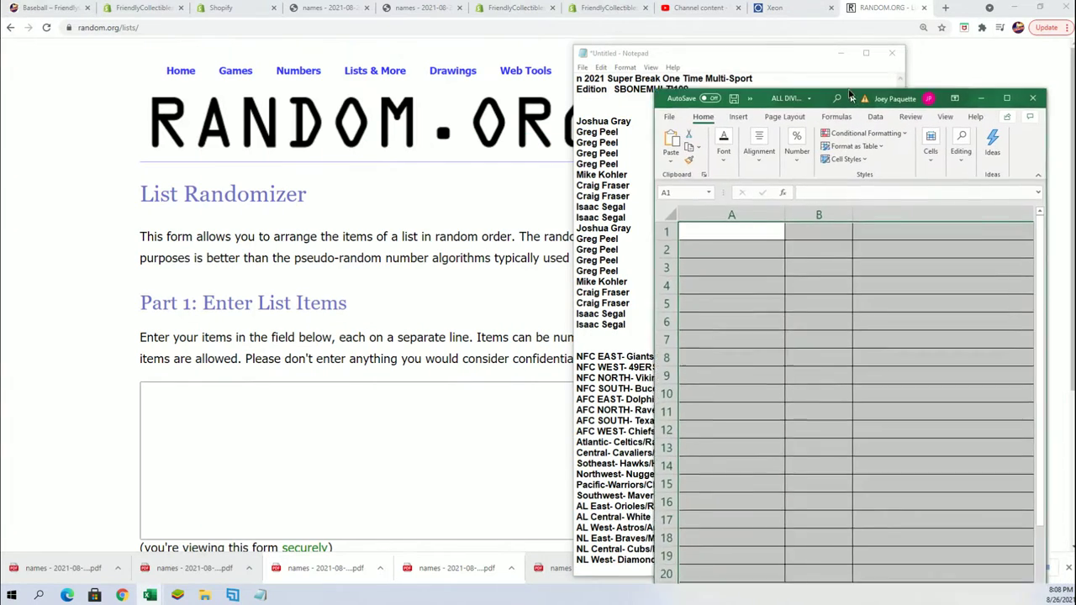
Copy the 20 owner names from Notepad into the List Randomizer box
click(611, 314)
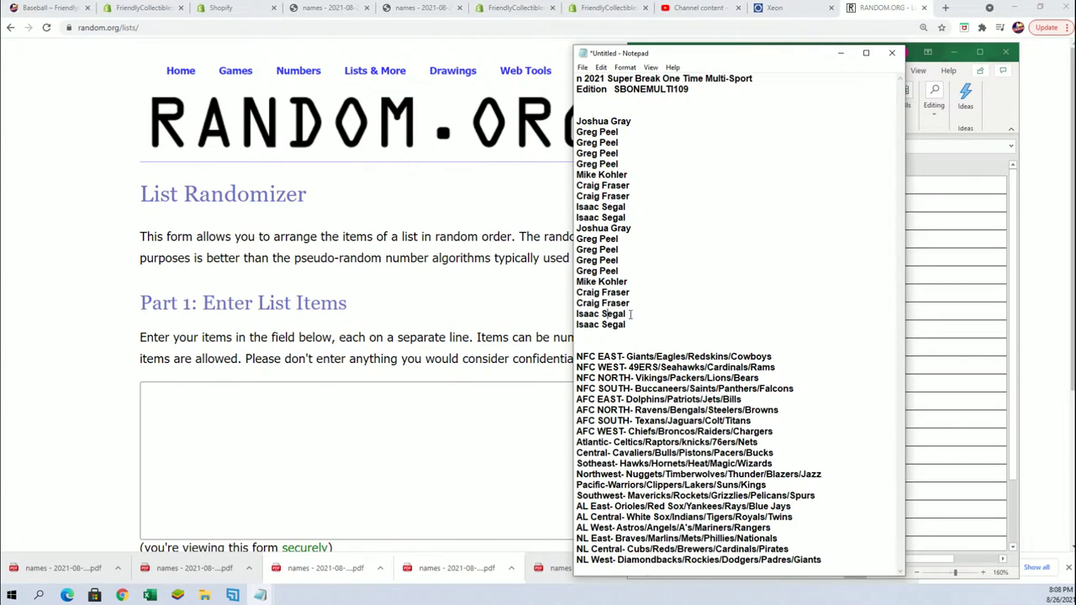
drag(627, 325, 593, 121)
right_click(591, 136)
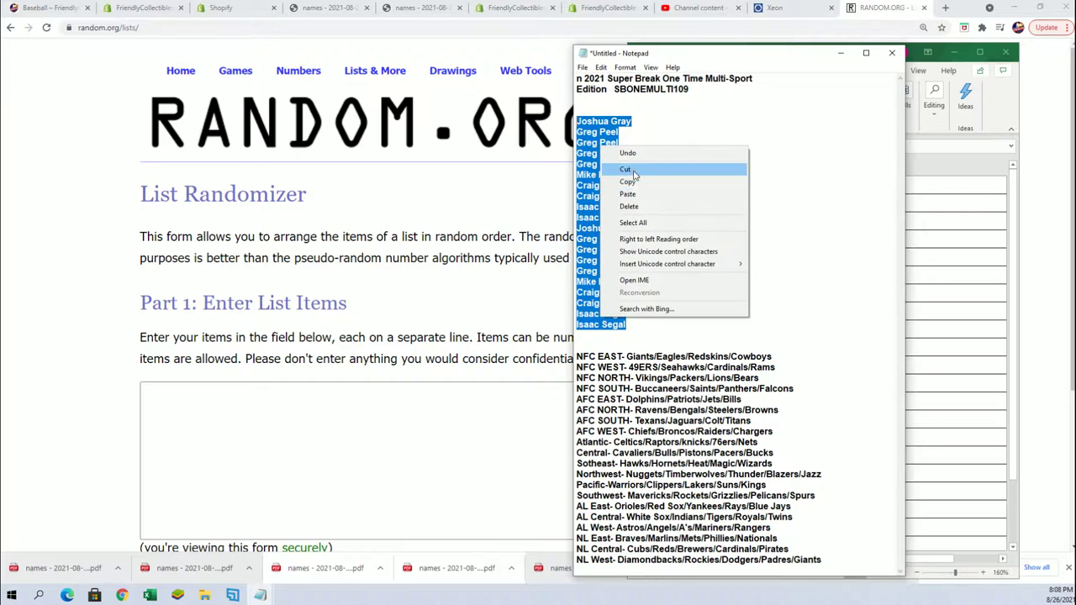
click(622, 182)
click(272, 404)
right_click(271, 403)
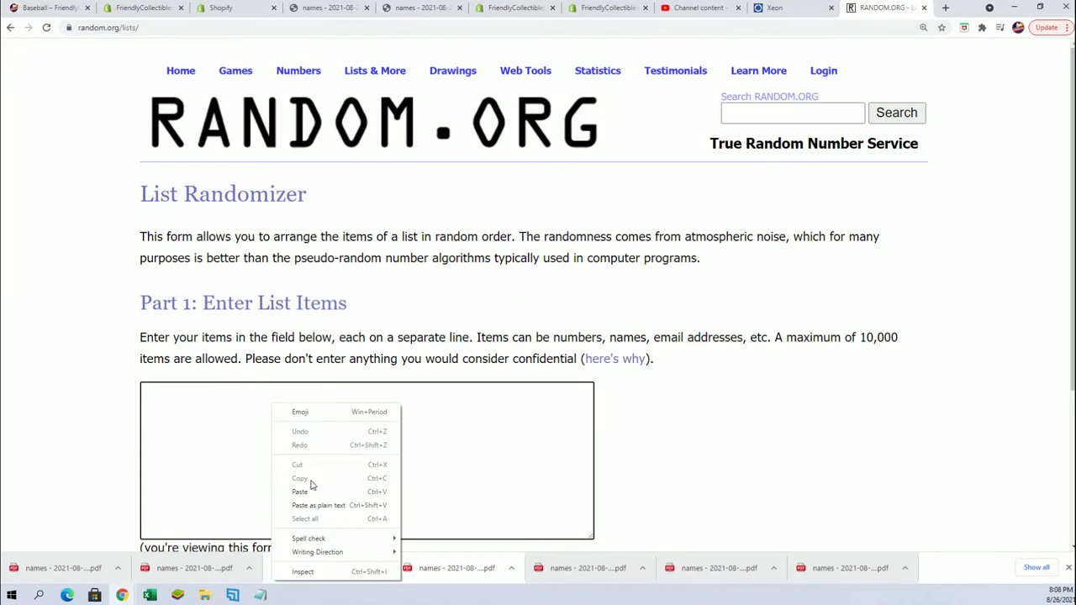
click(310, 491)
Randomize the owner names, then reshuffle them three more times with Again!
scroll(337, 504, down, 3)
click(201, 434)
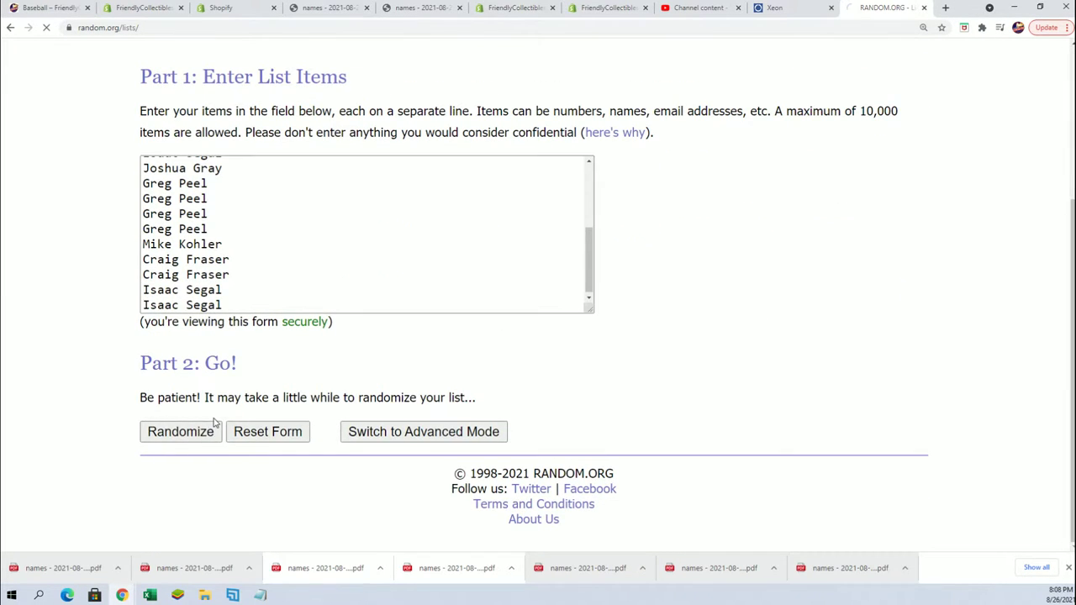
scroll(201, 424, down, 3)
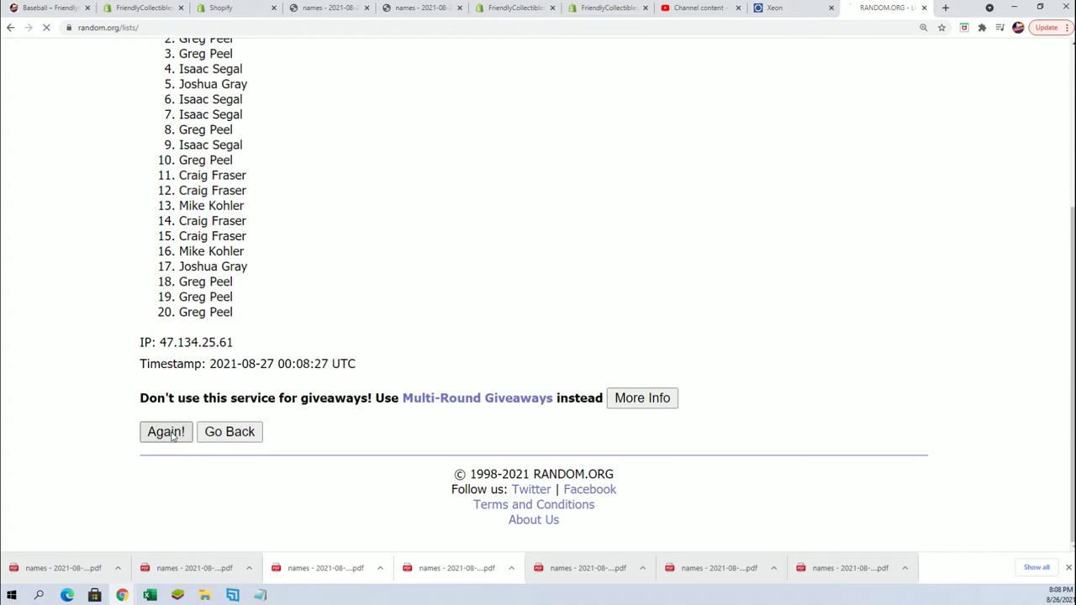
click(167, 433)
scroll(160, 445, down, 3)
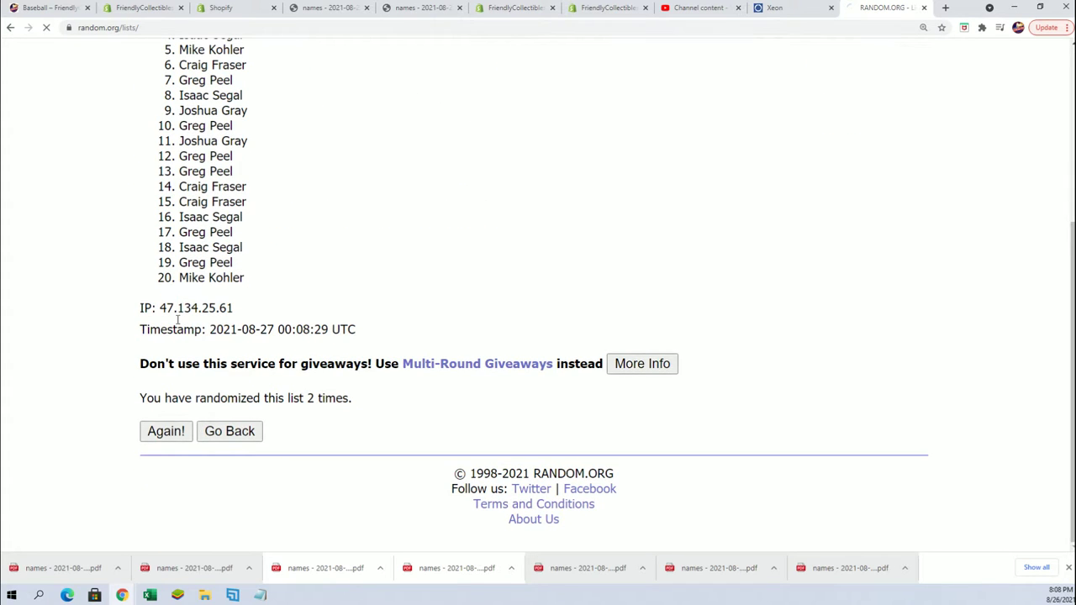
click(166, 432)
scroll(171, 409, down, 3)
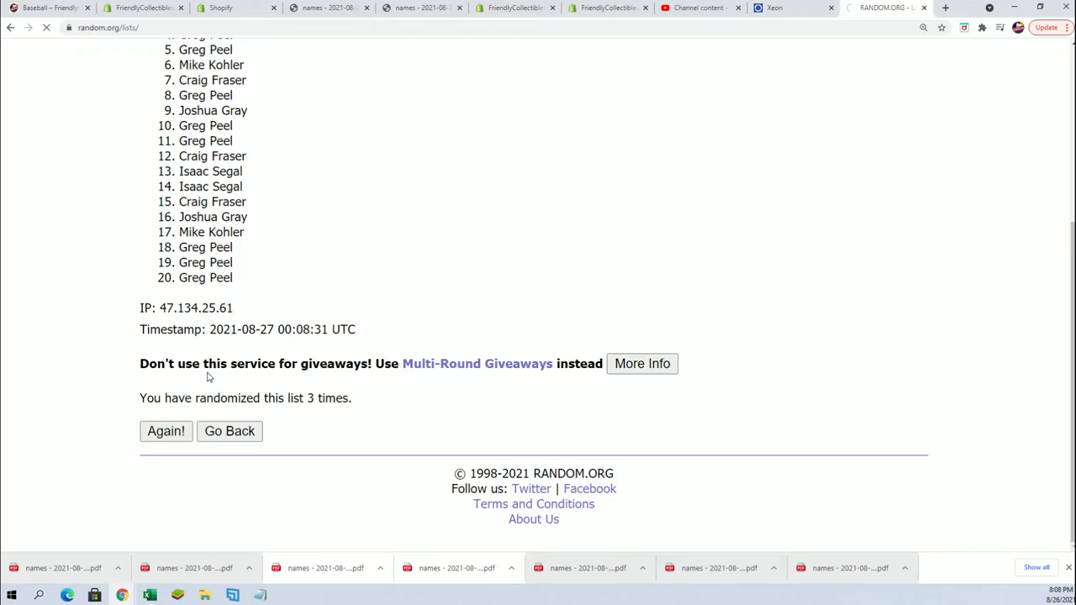
click(166, 431)
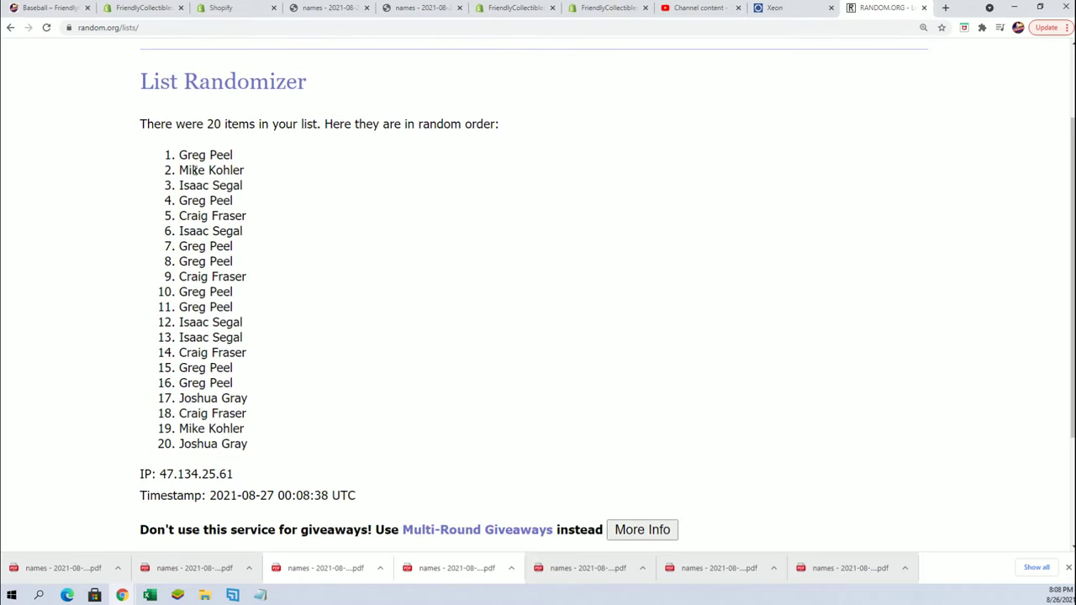
Copy all 20 shuffled owner names from the results page
drag(183, 155, 206, 246)
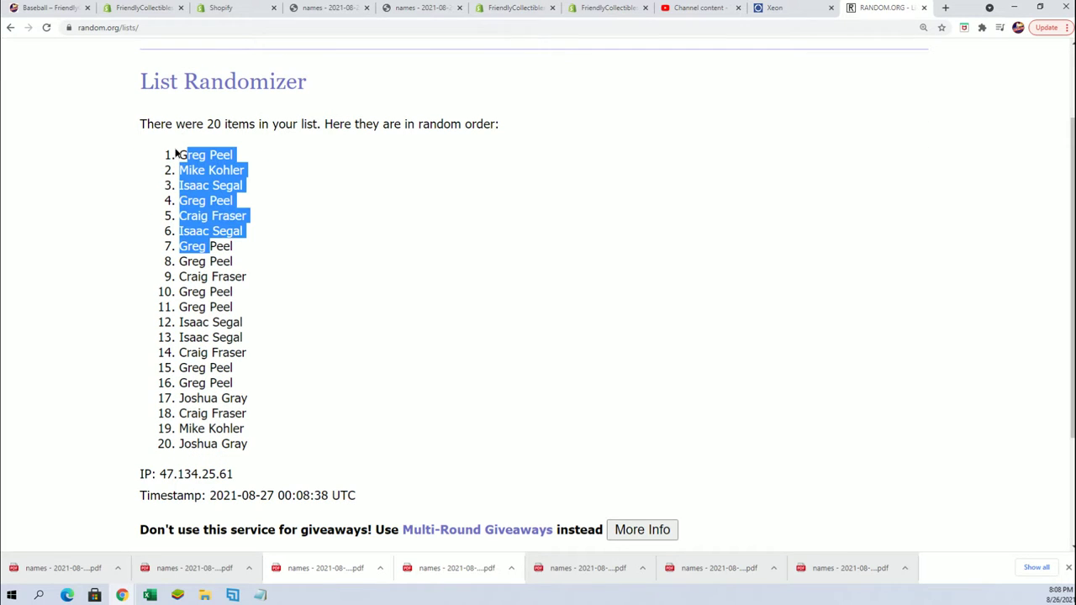
drag(176, 153, 257, 443)
right_click(242, 426)
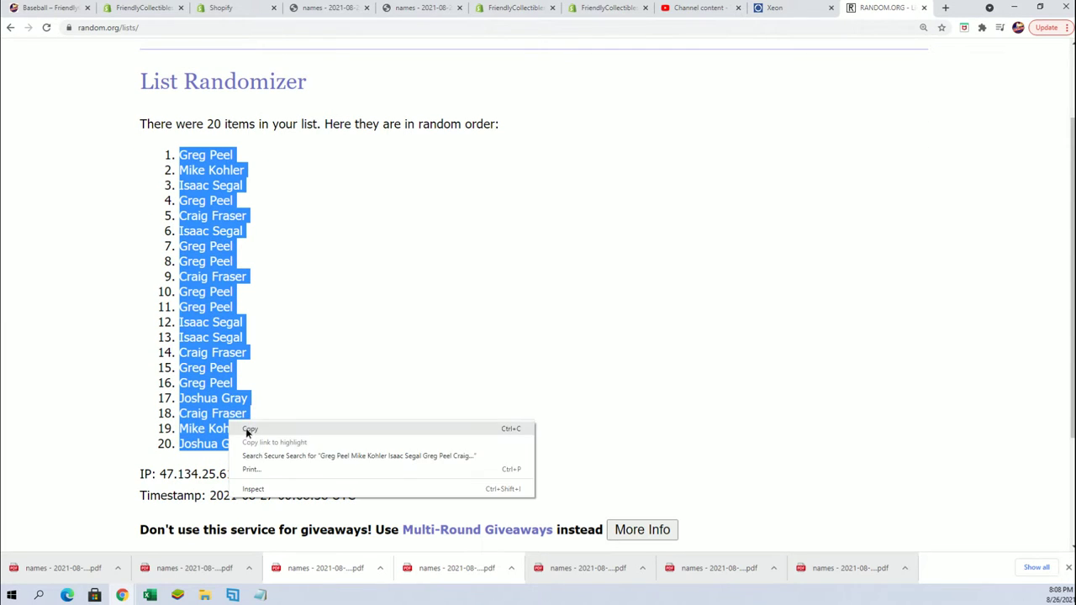
click(252, 434)
Paste the names as plain text into Excel cells A1–A20, then return to the browser
key(alt+Tab)
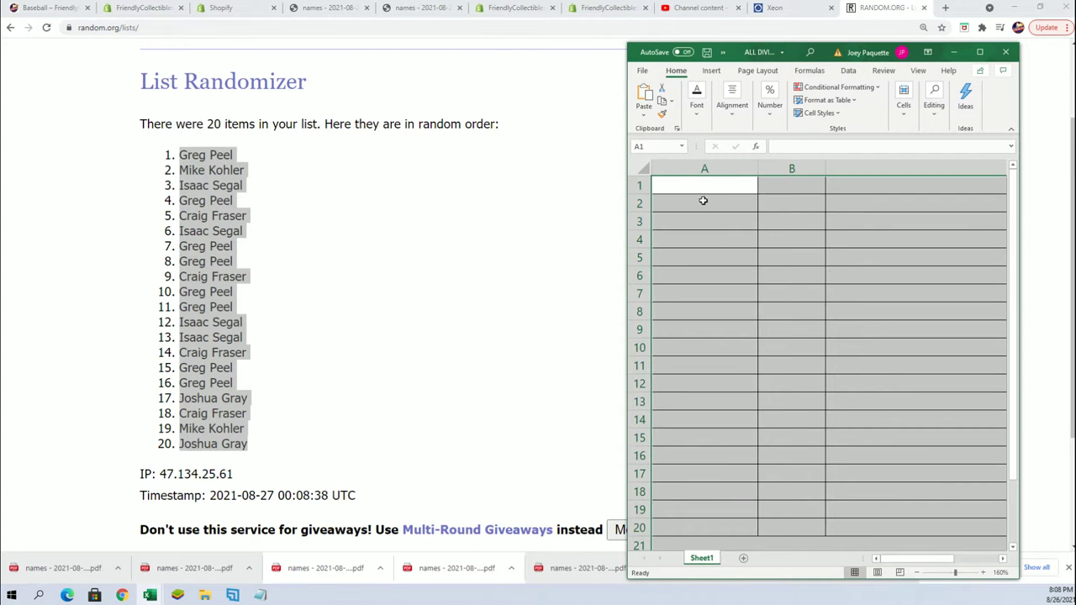
right_click(675, 183)
click(714, 255)
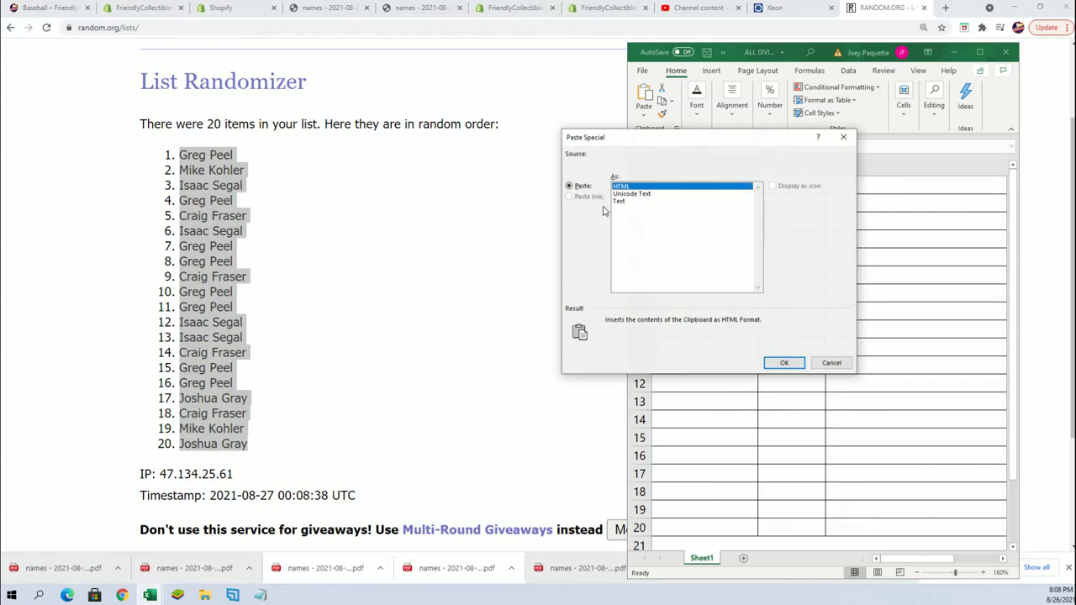
click(619, 201)
click(783, 363)
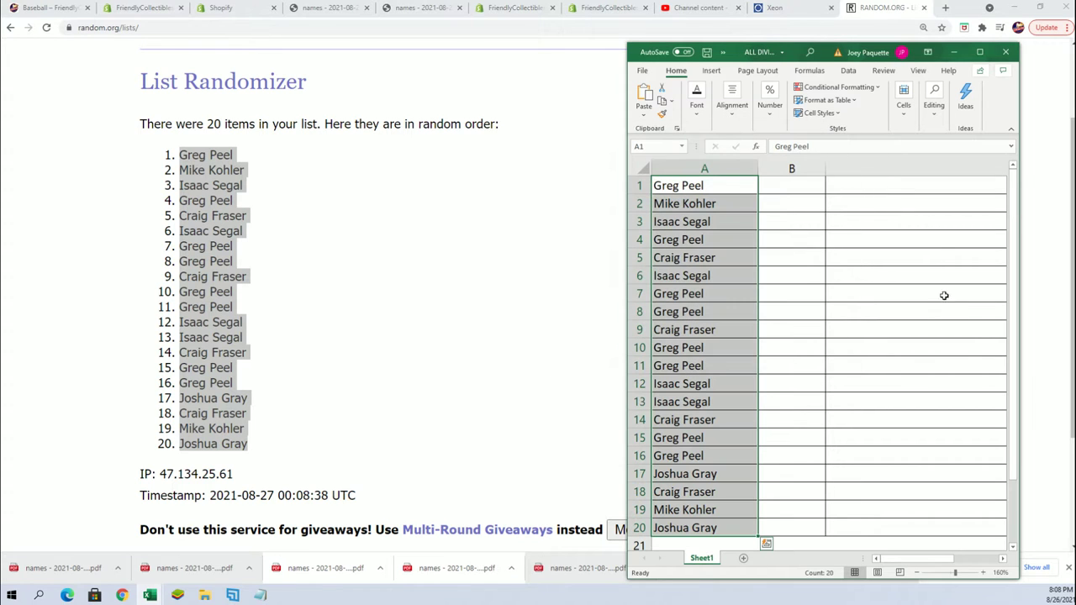
double_click(948, 39)
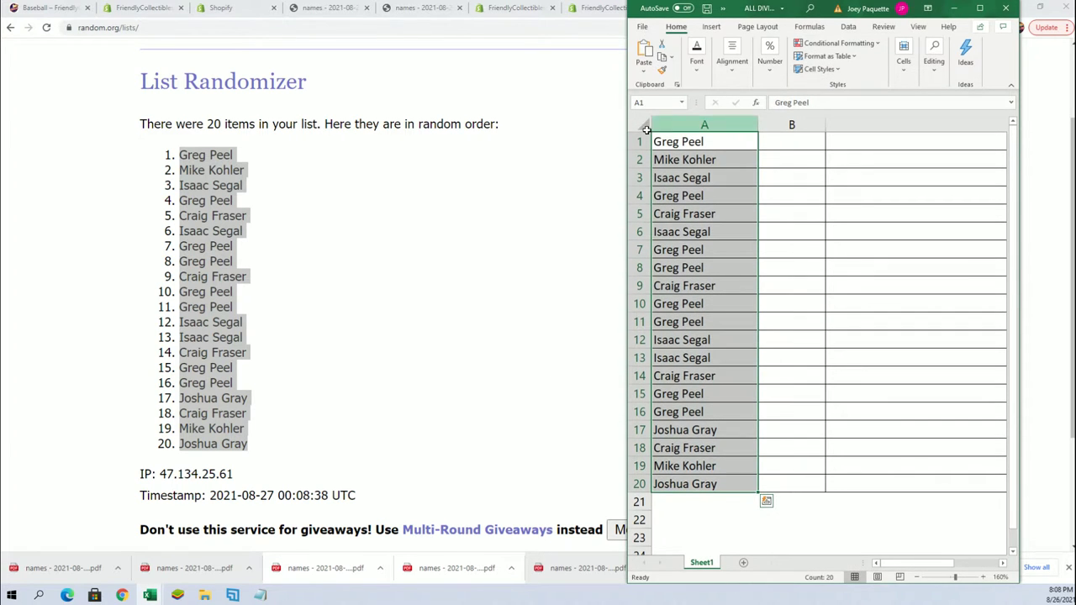
key(alt+Tab)
Return to a blank List Randomizer form from the site's list tools menu
scroll(402, 185, up, 3)
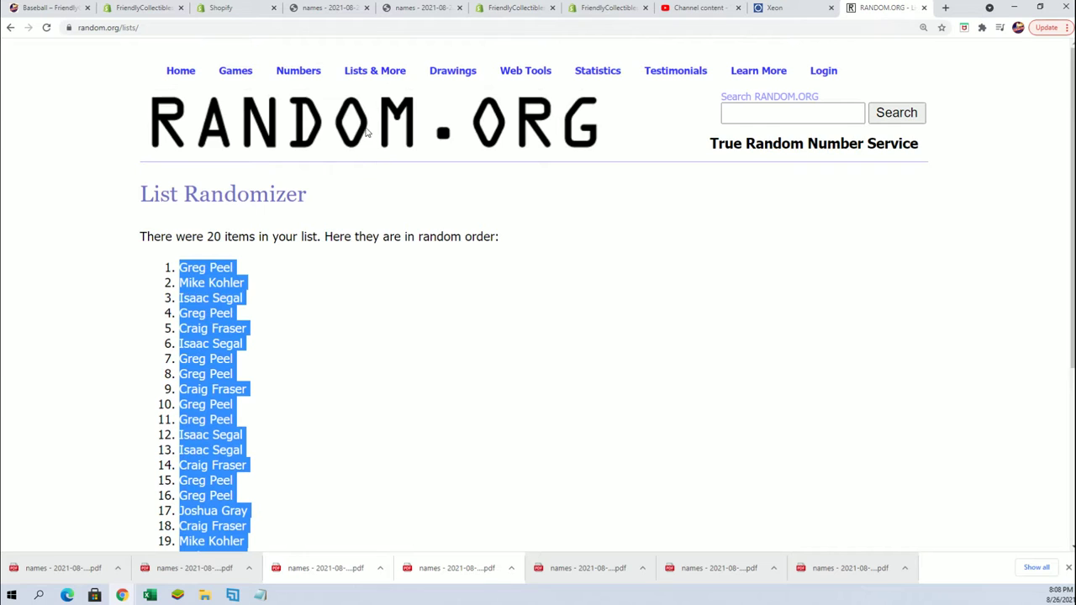
click(375, 72)
click(380, 94)
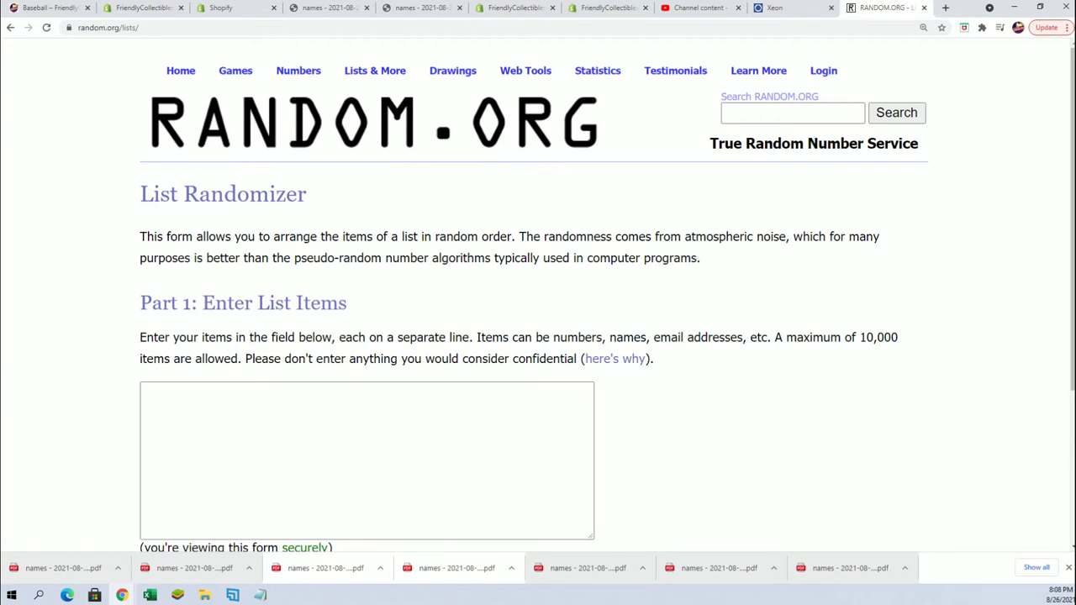
Copy the 20 divisions with their teams from Notepad into the list box
key(alt+Tab)
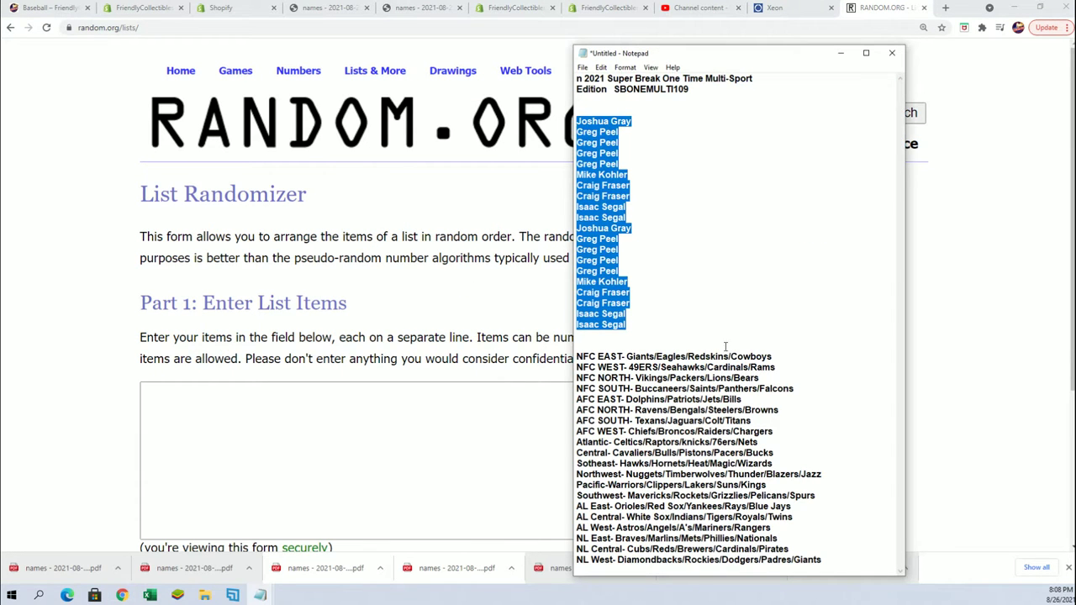
drag(831, 558, 610, 356)
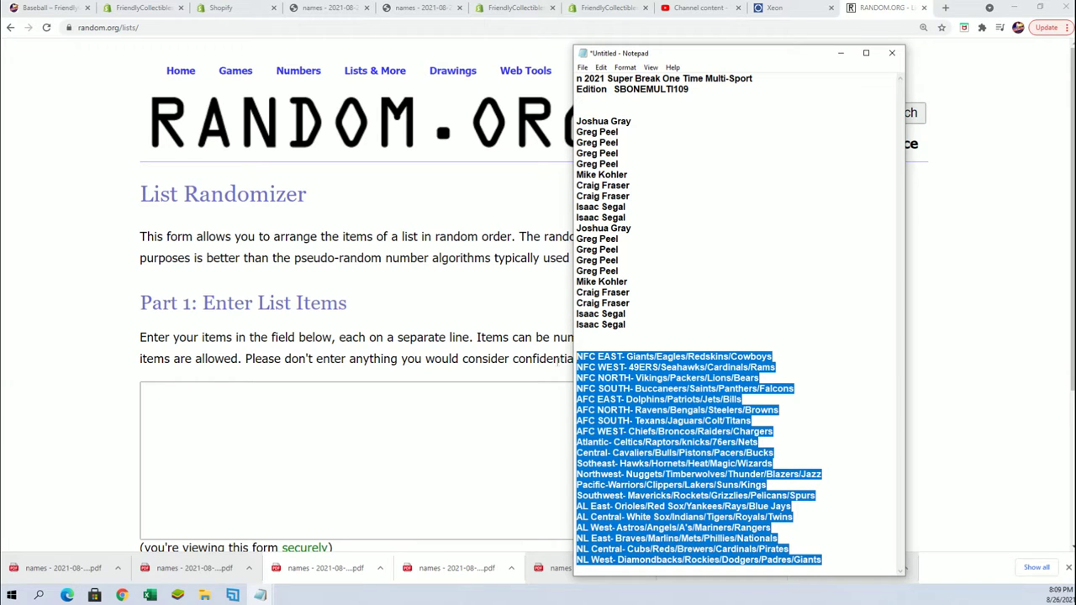
right_click(632, 379)
click(672, 413)
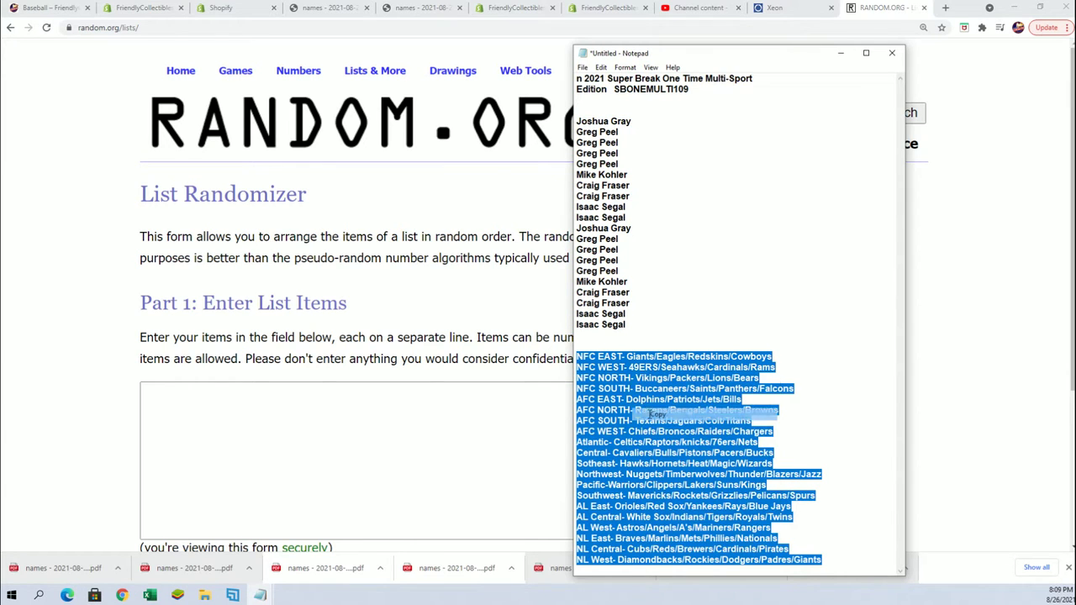
click(282, 395)
right_click(224, 407)
click(221, 488)
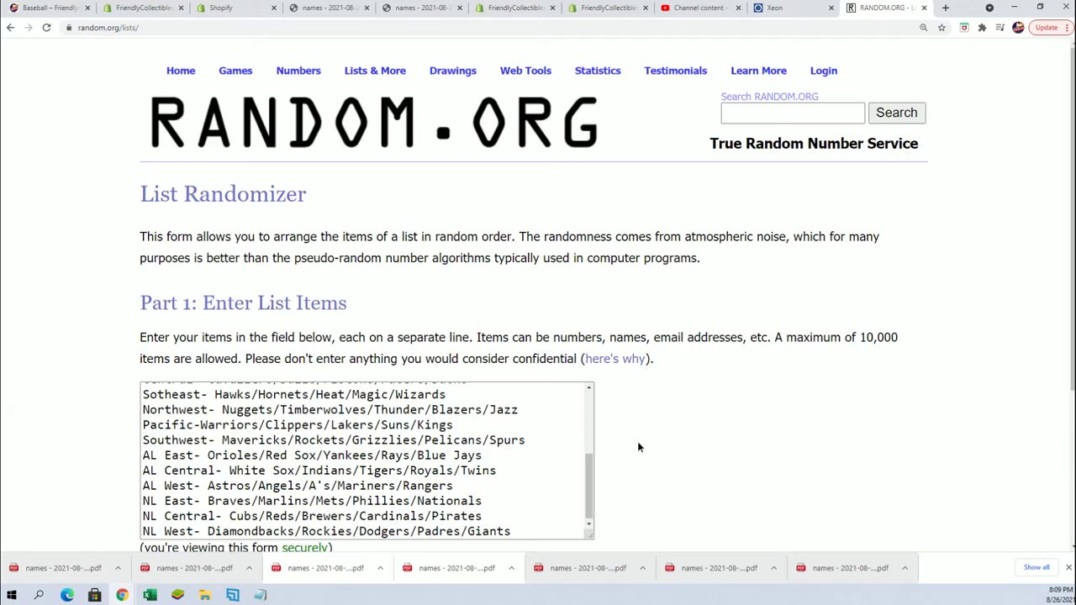
Randomize the division list and reshuffle it four more times
scroll(637, 447, down, 3)
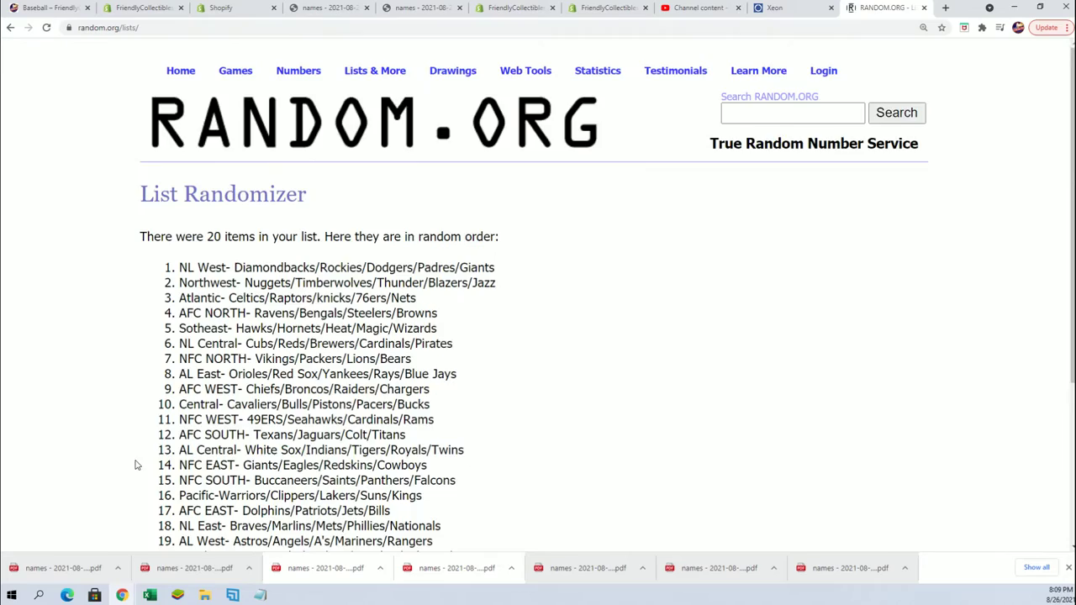
scroll(162, 460, down, 3)
scroll(179, 437, down, 5)
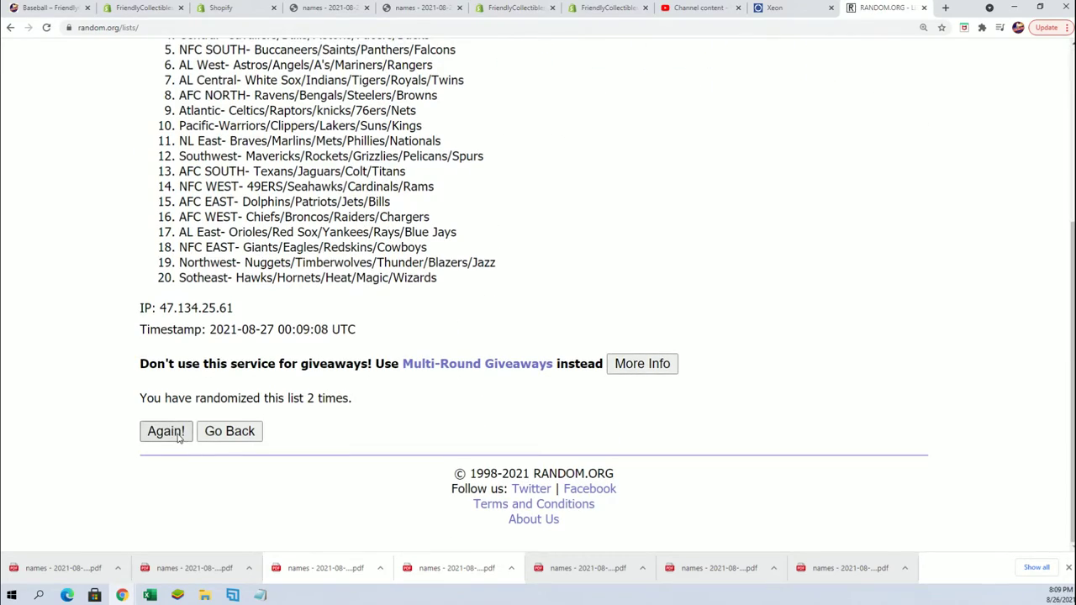
scroll(166, 432, down, 5)
click(166, 431)
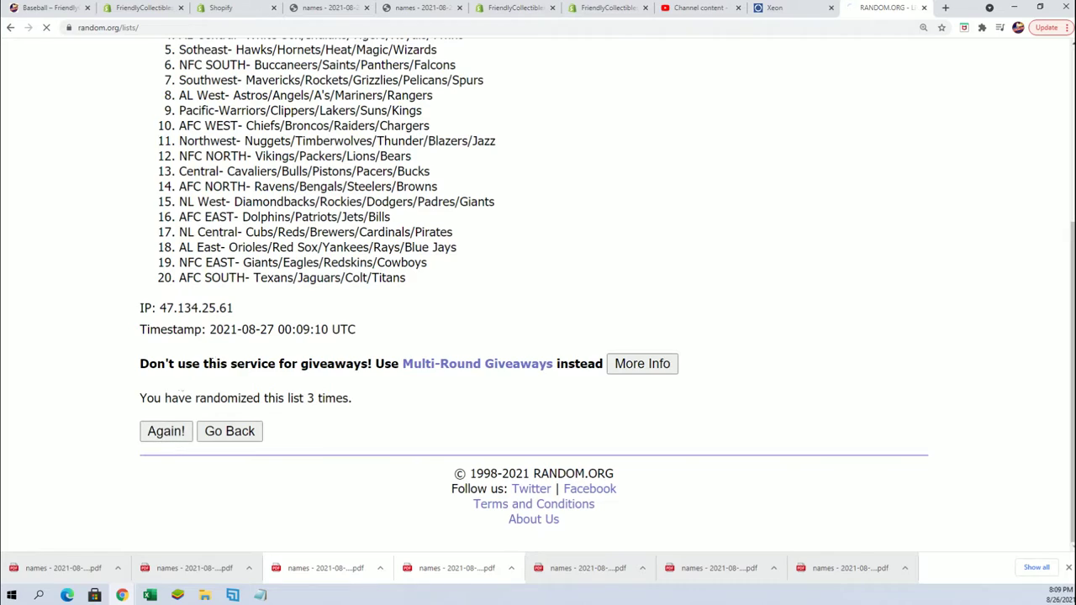
scroll(156, 412, down, 4)
click(151, 434)
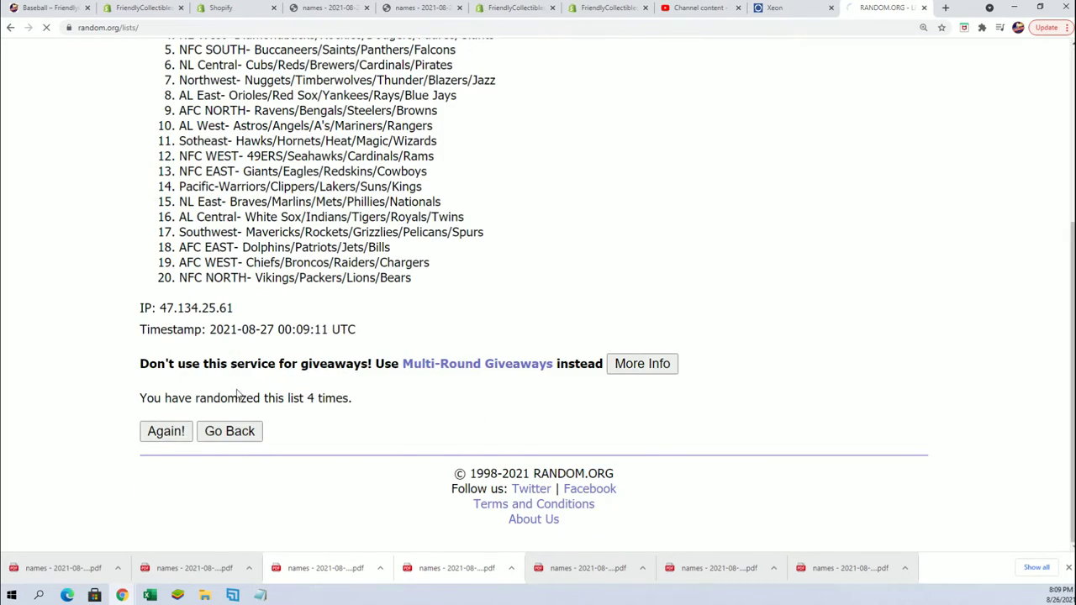
click(149, 434)
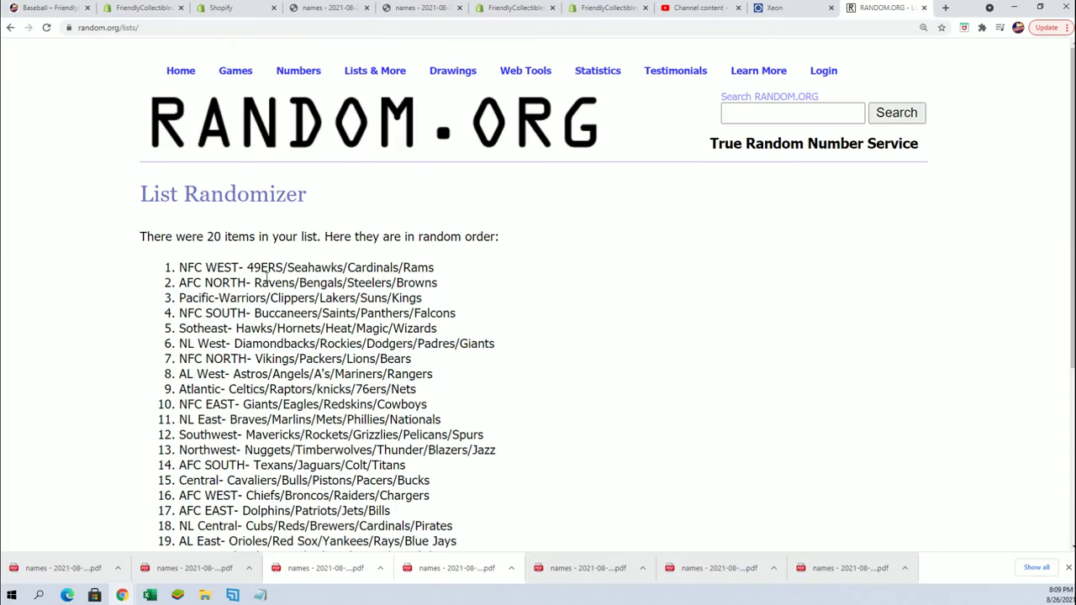
scroll(320, 354, down, 5)
click(166, 432)
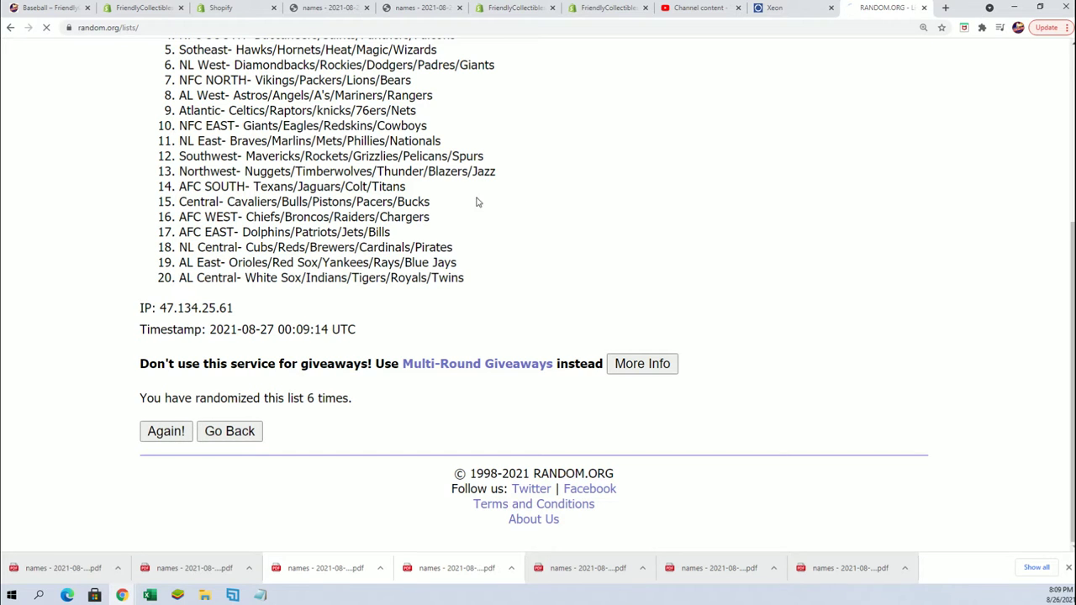
scroll(204, 183, down, 1)
Copy all 20 randomized divisions and teams from the results page
drag(174, 151, 438, 449)
right_click(380, 389)
click(400, 397)
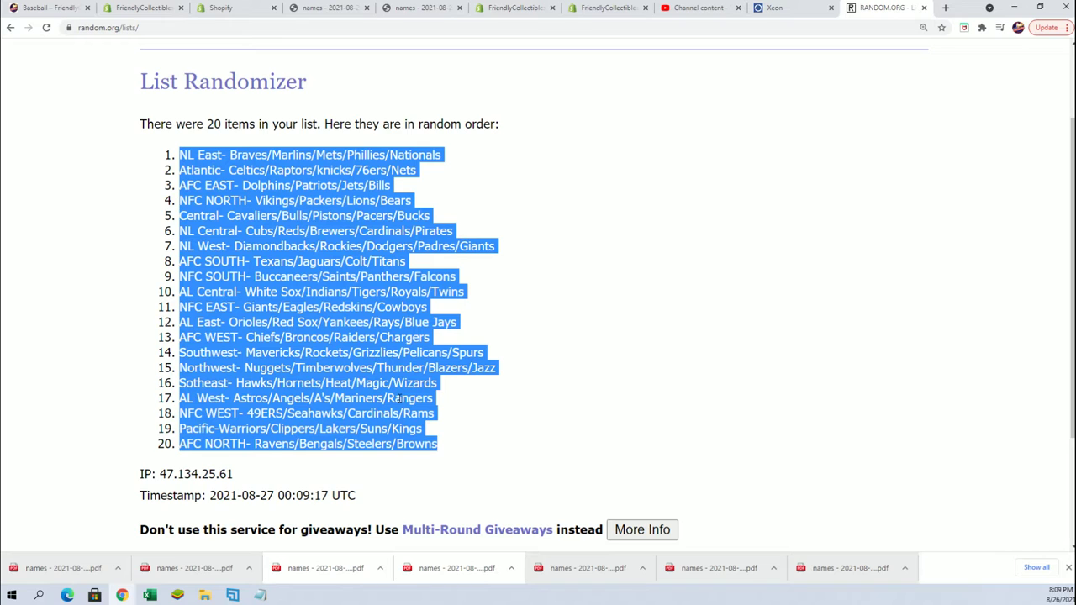
scroll(256, 448, down, 2)
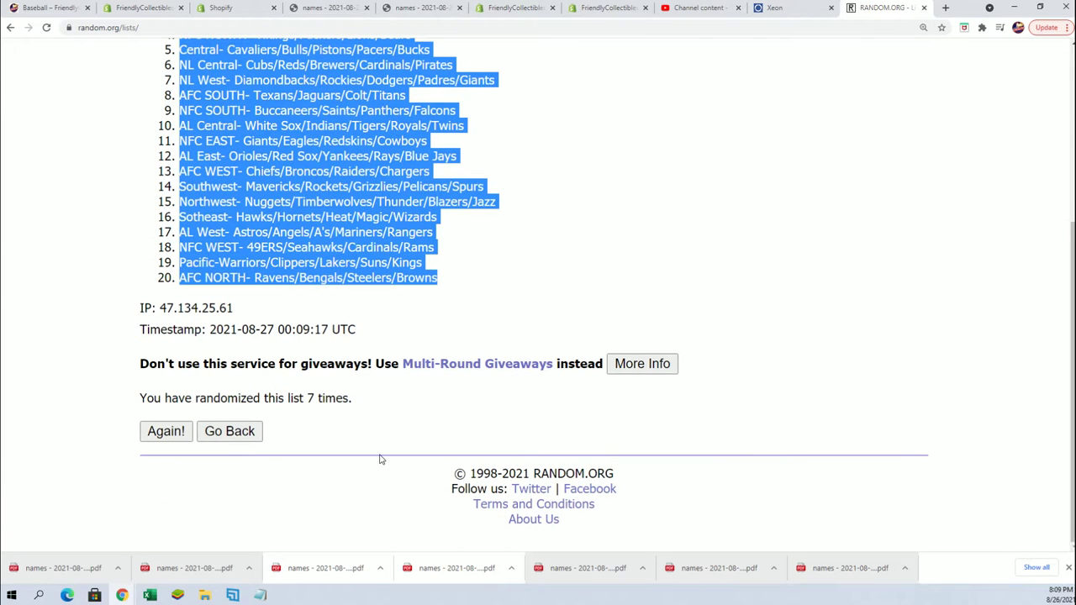
scroll(380, 459, up, 3)
Paste the list as plain text starting at Excel cell B1, filling columns B and C
key(alt+Tab)
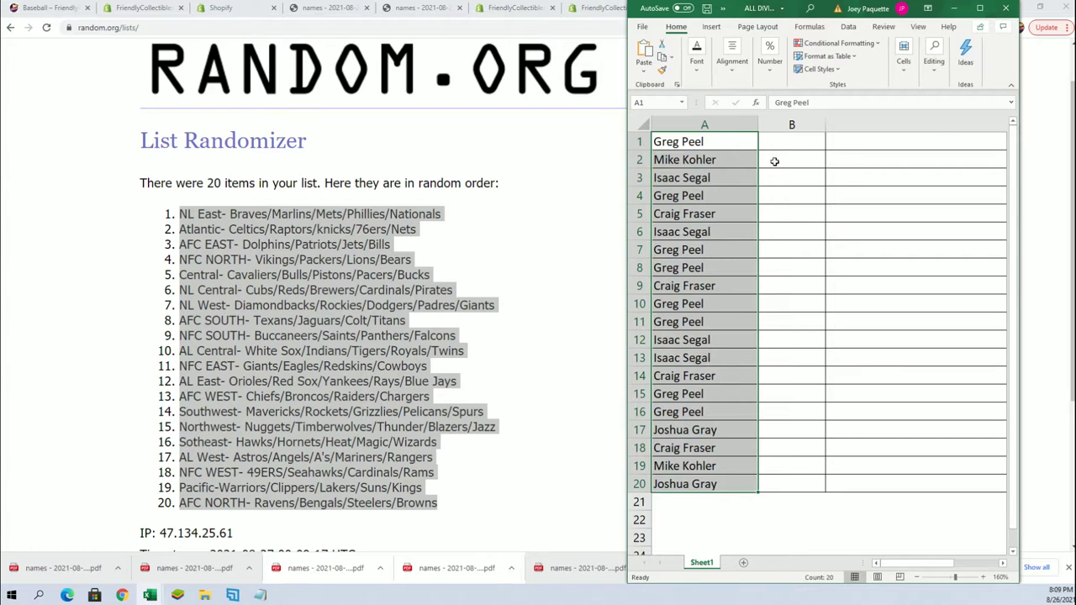
click(792, 145)
right_click(793, 144)
click(831, 221)
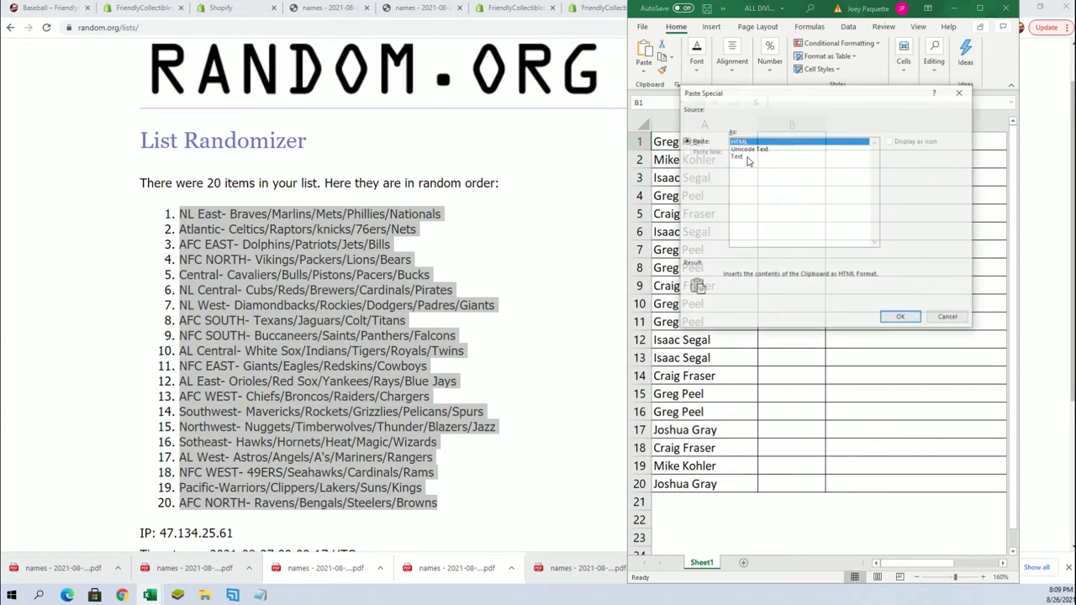
click(739, 157)
click(901, 318)
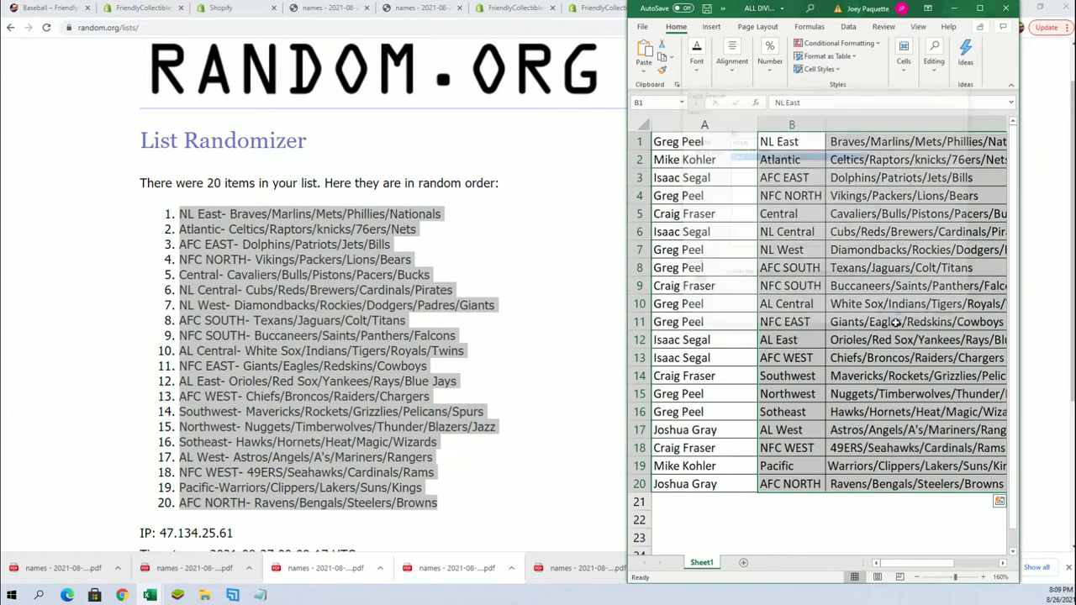
Narrow column A to fit the owner names and maximize the Excel window
click(704, 125)
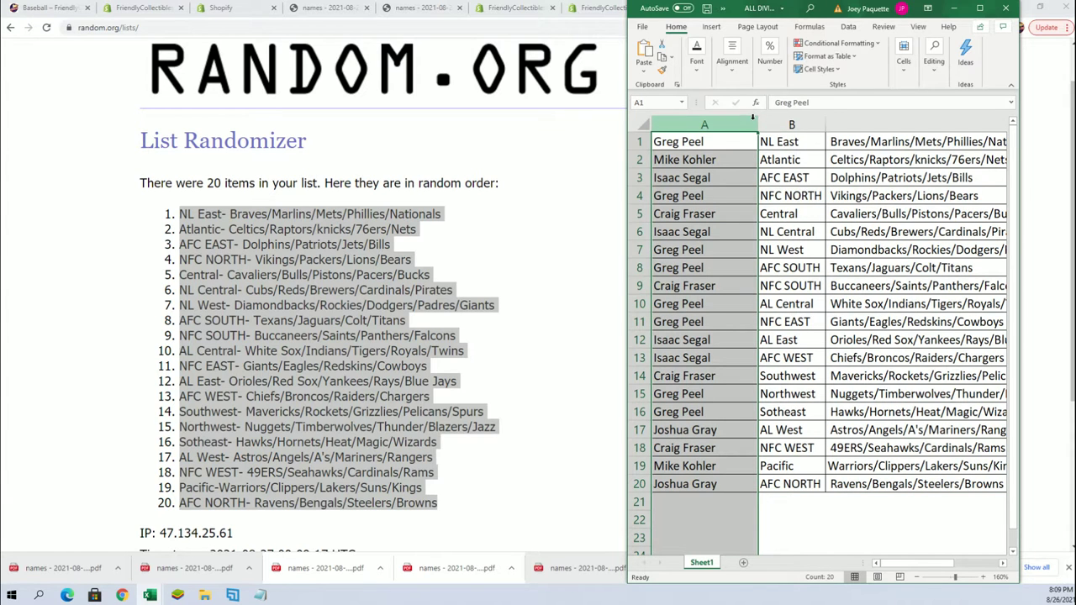
drag(758, 126, 732, 125)
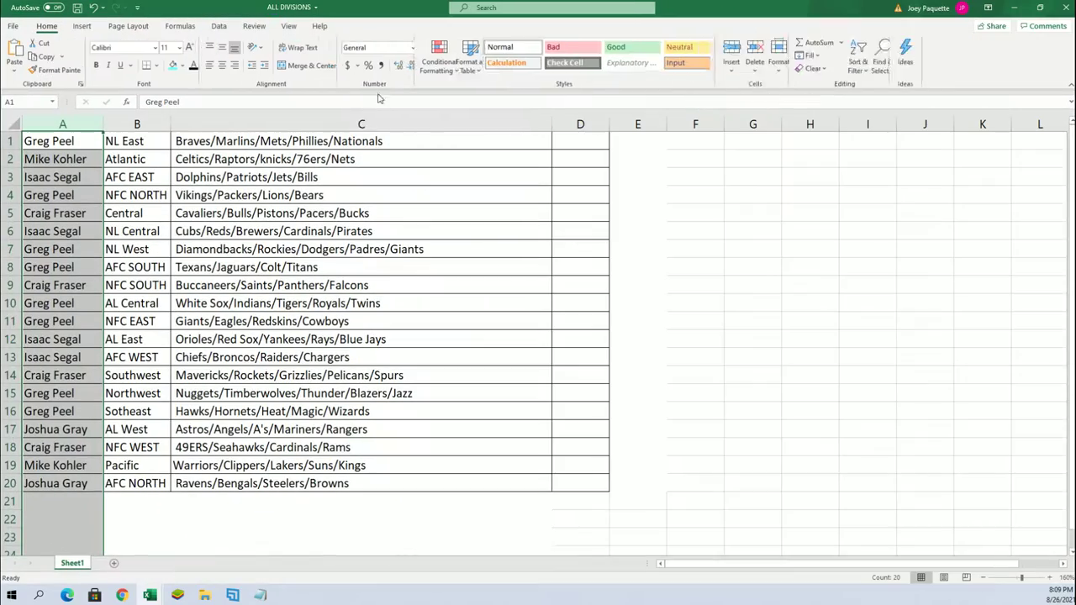
click(980, 7)
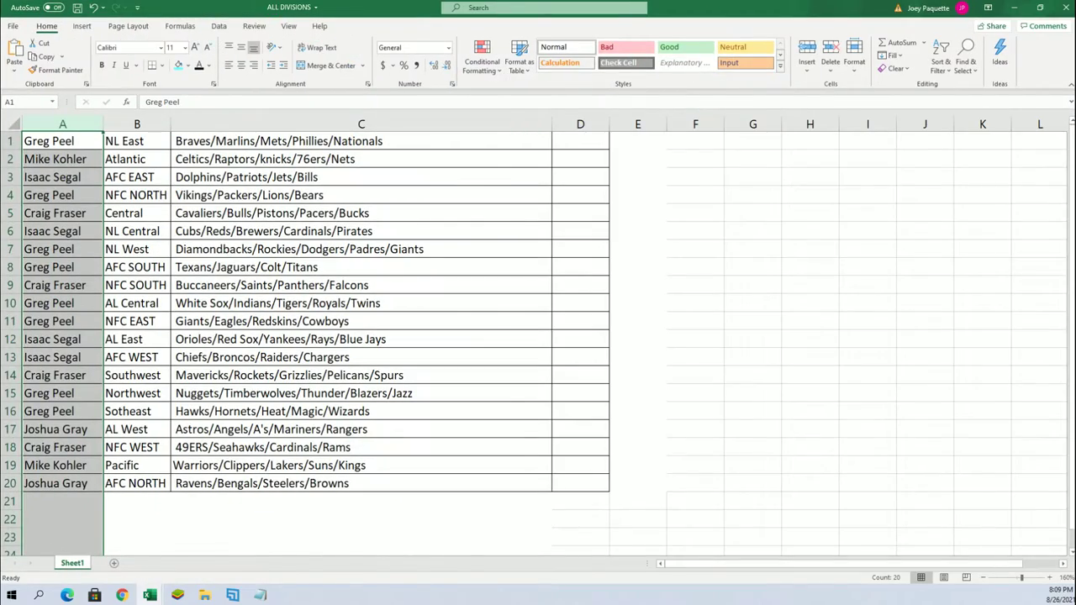